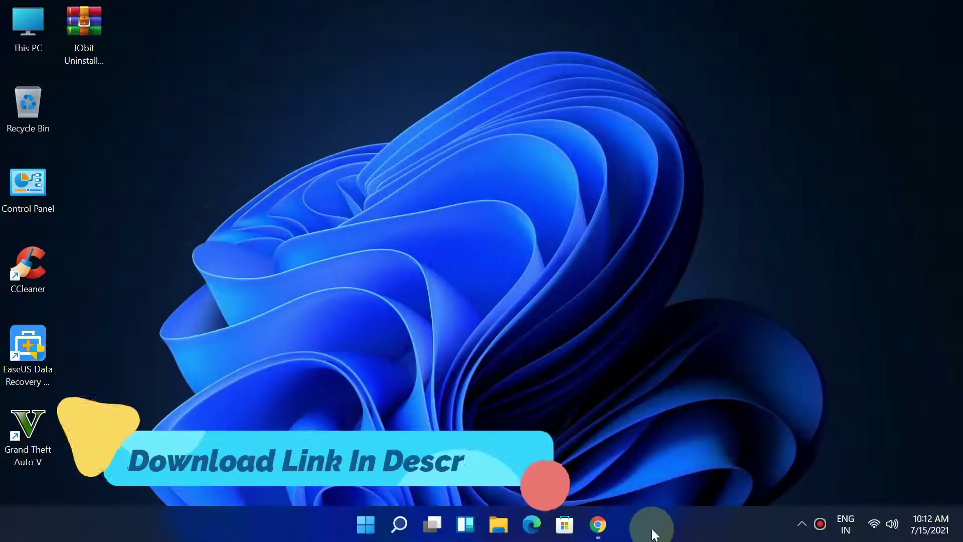
Load the tei.ai shortened link in Chrome and pass the Continue and countdown pages to Get Link.
left_click(598, 524)
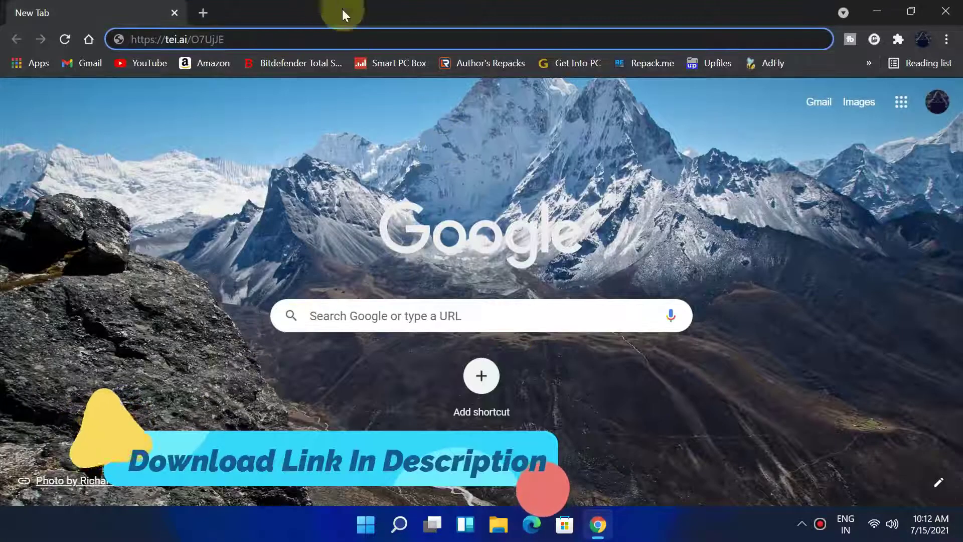
key("Return")
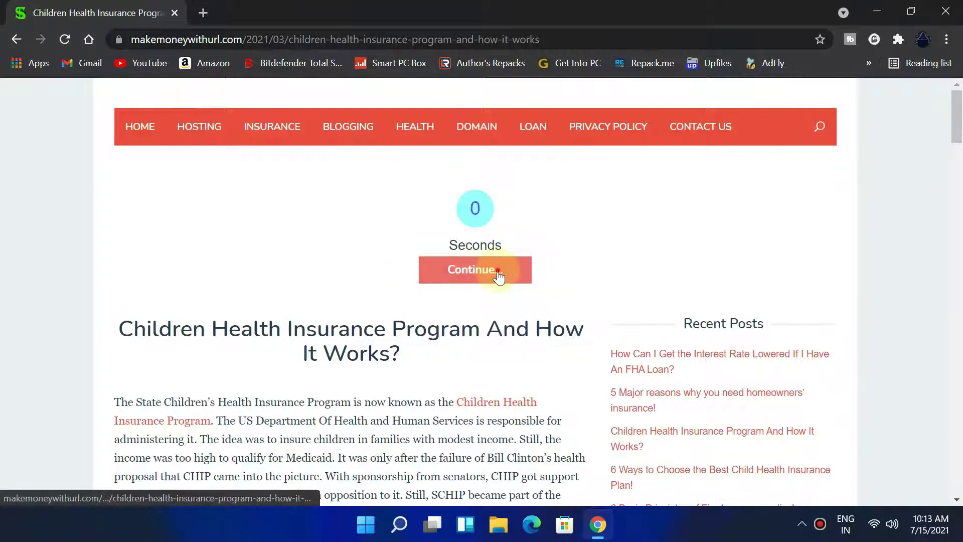
left_click(498, 276)
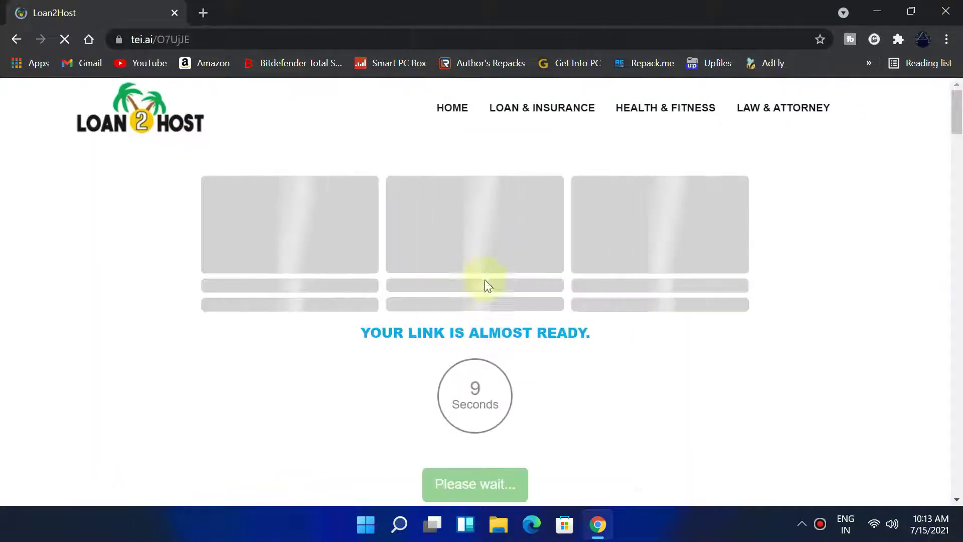
scroll(480, 321, "down", 2)
scroll(474, 284, "down", 1)
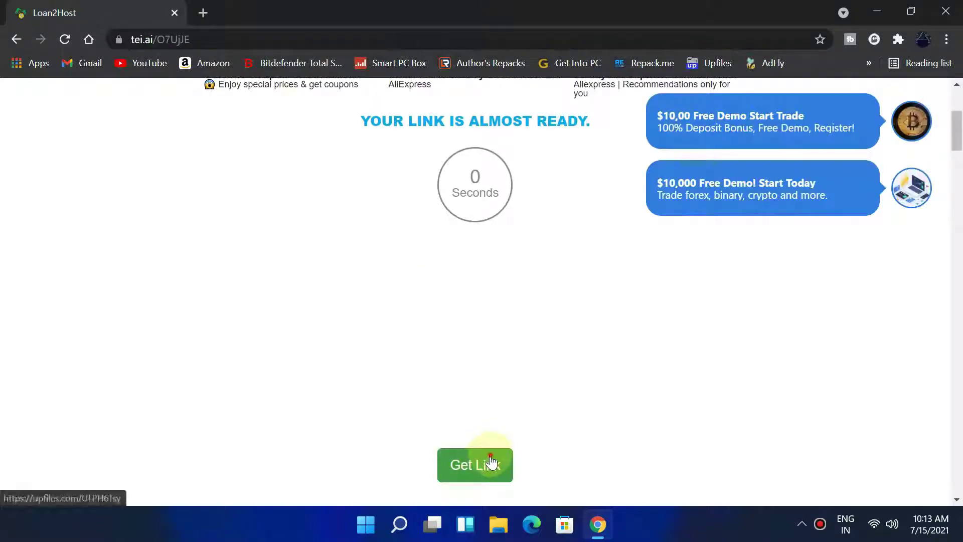
left_click(490, 460)
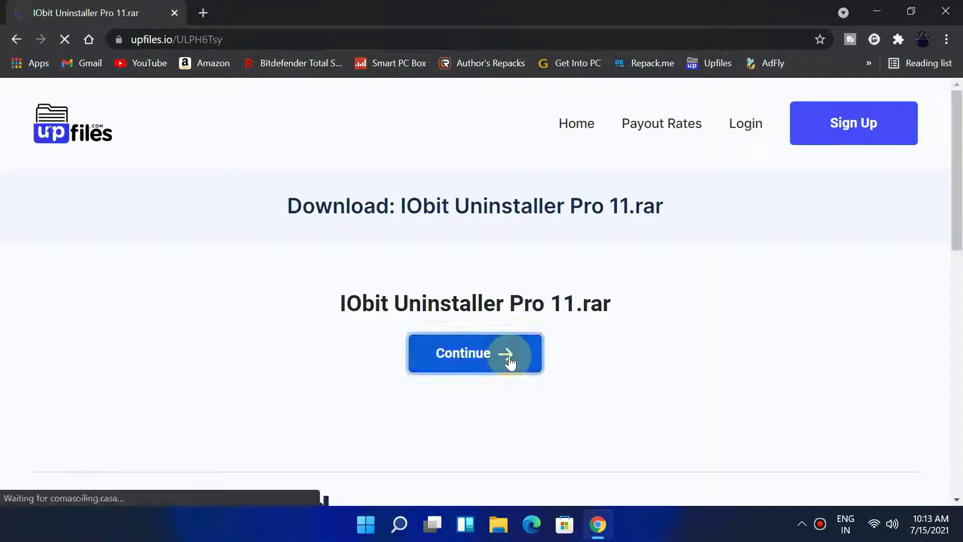
Download the 18.91 MB IObit Uninstaller Pro 11.rar from upfiles, then close Chrome.
left_click(540, 335)
scroll(493, 335, "down", 3)
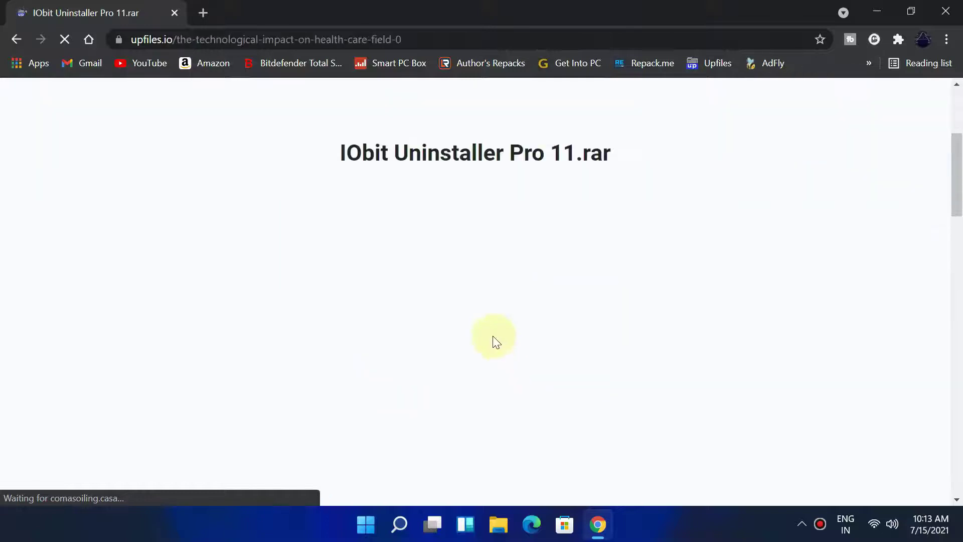
scroll(456, 321, "up", 1)
scroll(443, 328, "up", 1)
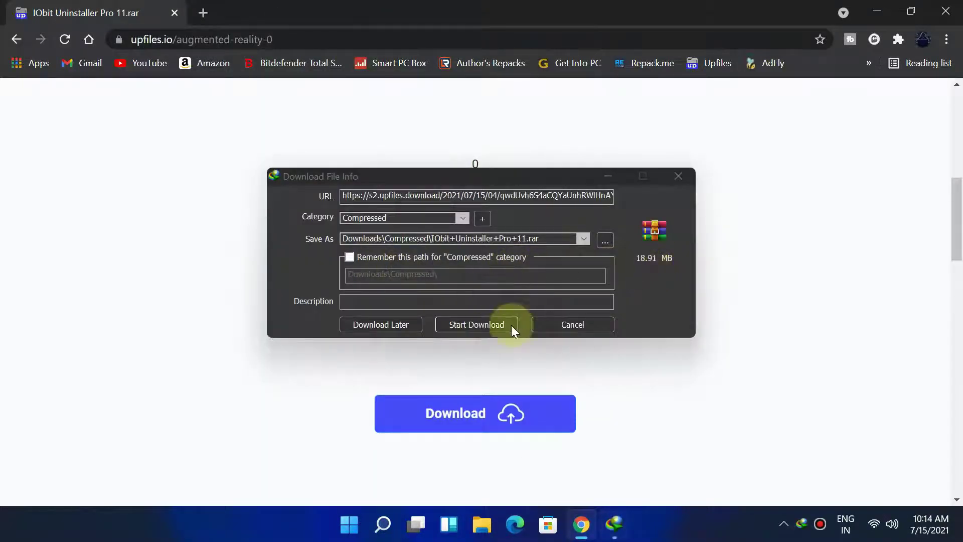
left_click(484, 326)
left_click(941, 10)
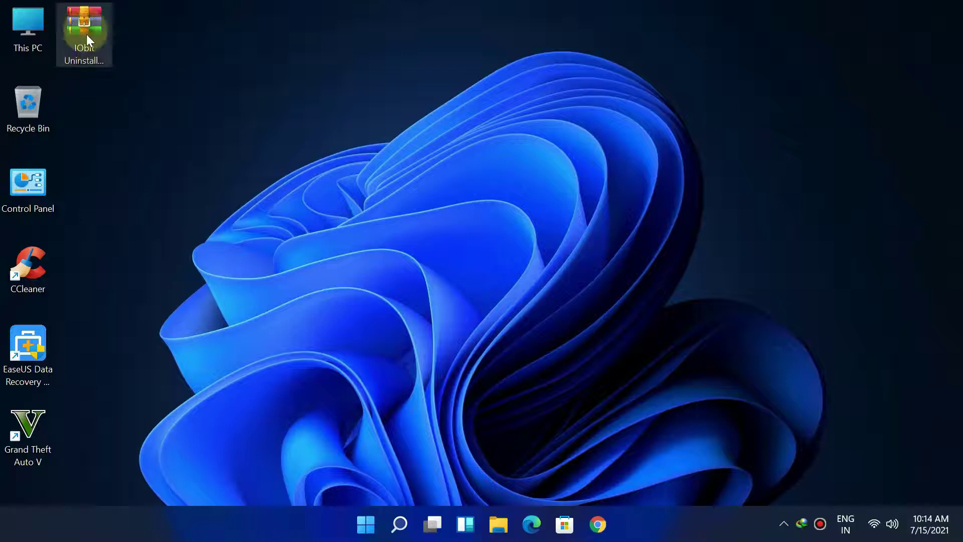
Extract IObit Uninstaller Pro 11.rar onto the desktop with Extract Here.
mouse_move(84, 34)
left_click(83, 74)
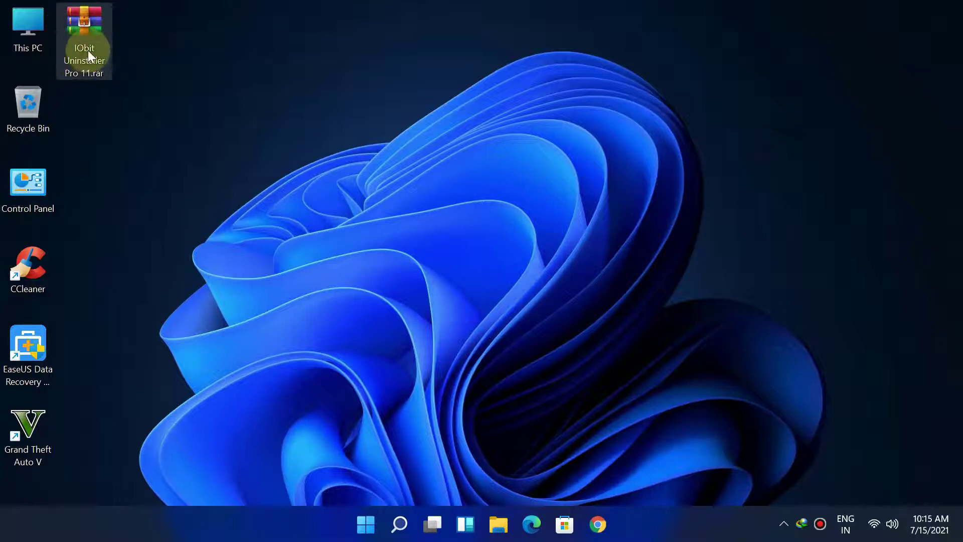
right_click(89, 51)
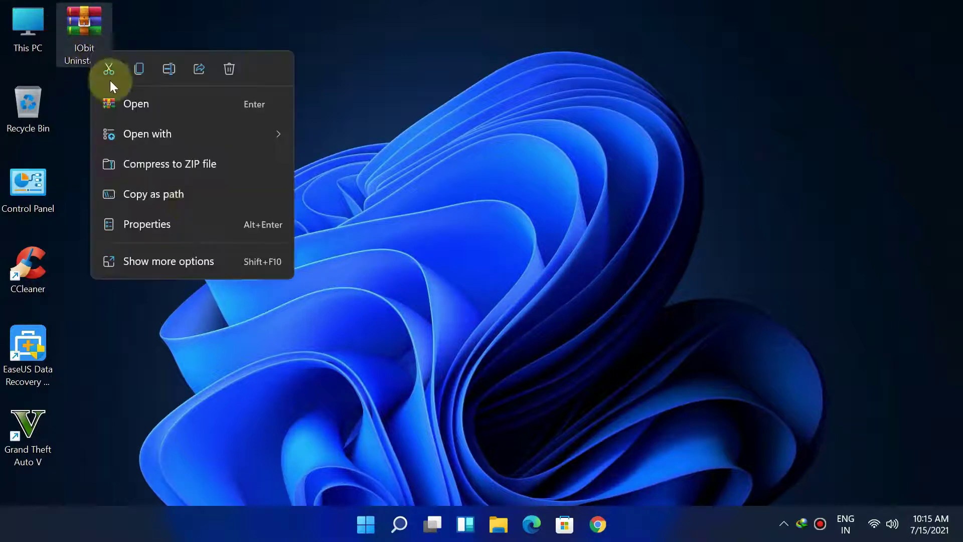
left_click(188, 261)
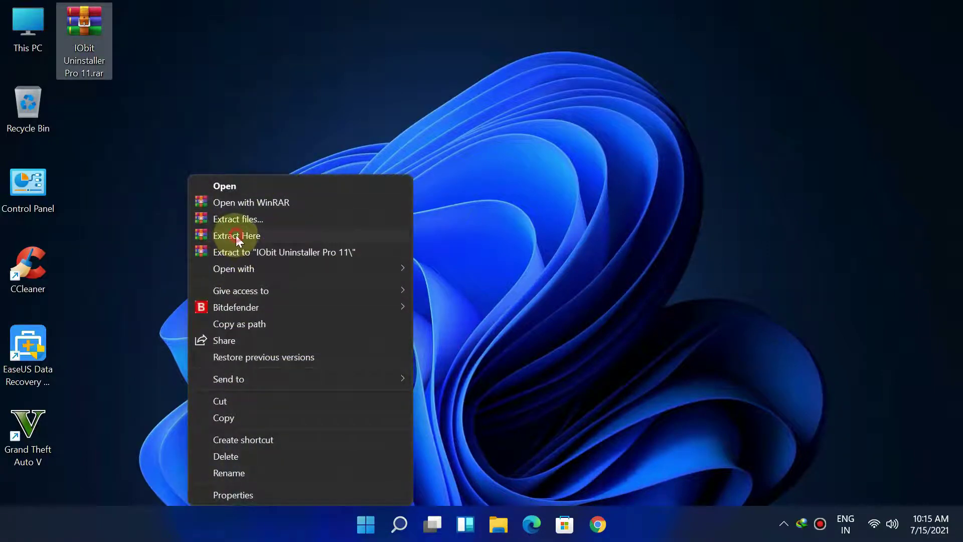
left_click(236, 236)
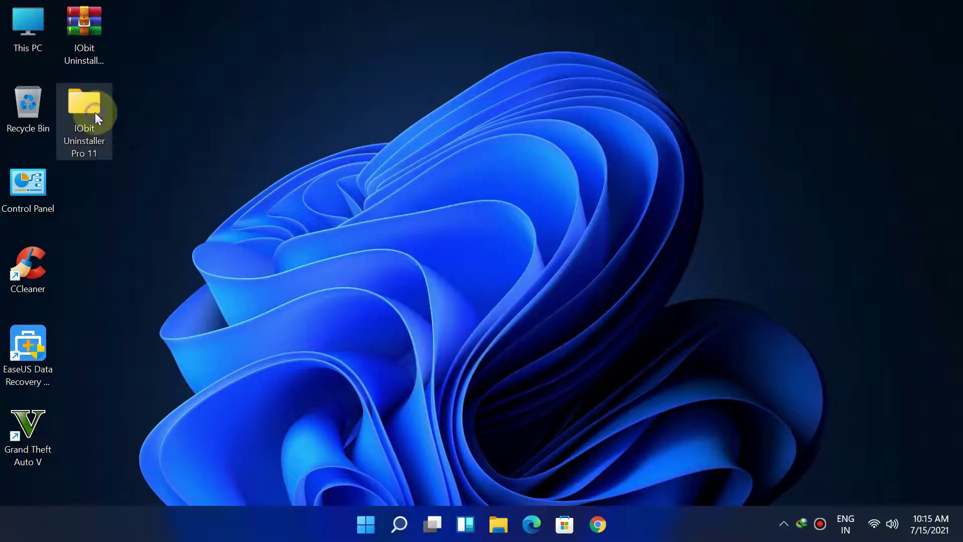
Open the extracted folder in Large icons view and run the installer exe as administrator.
right_click(95, 113)
left_click(165, 166)
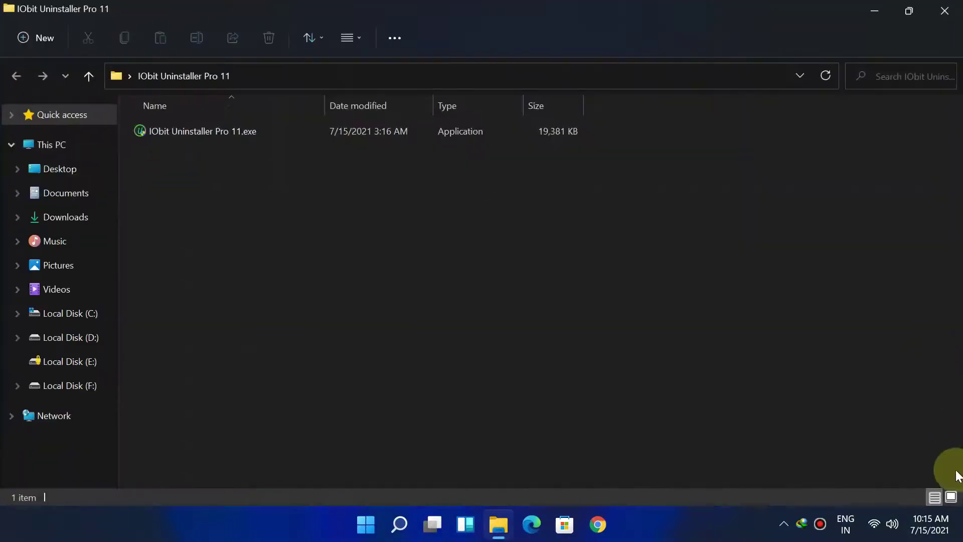
left_click(951, 497)
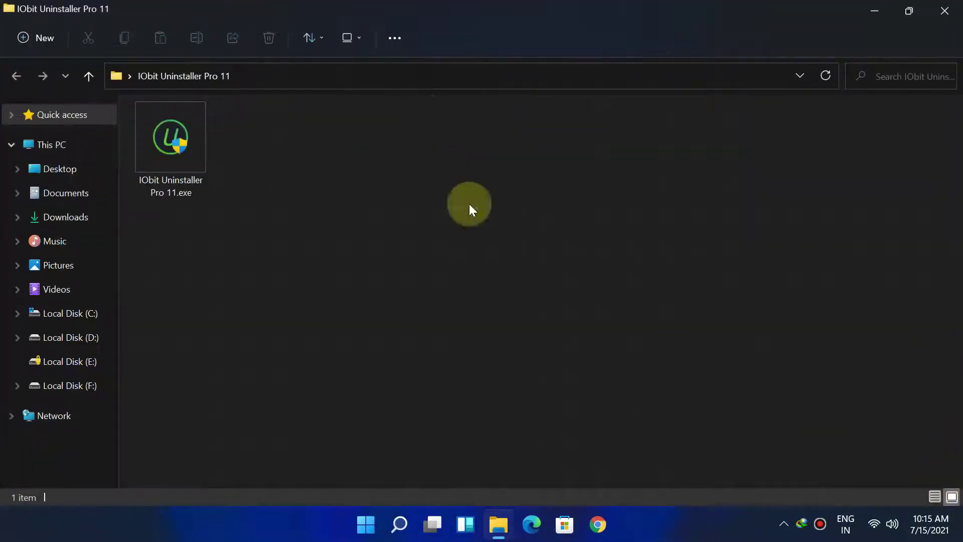
right_click(186, 145)
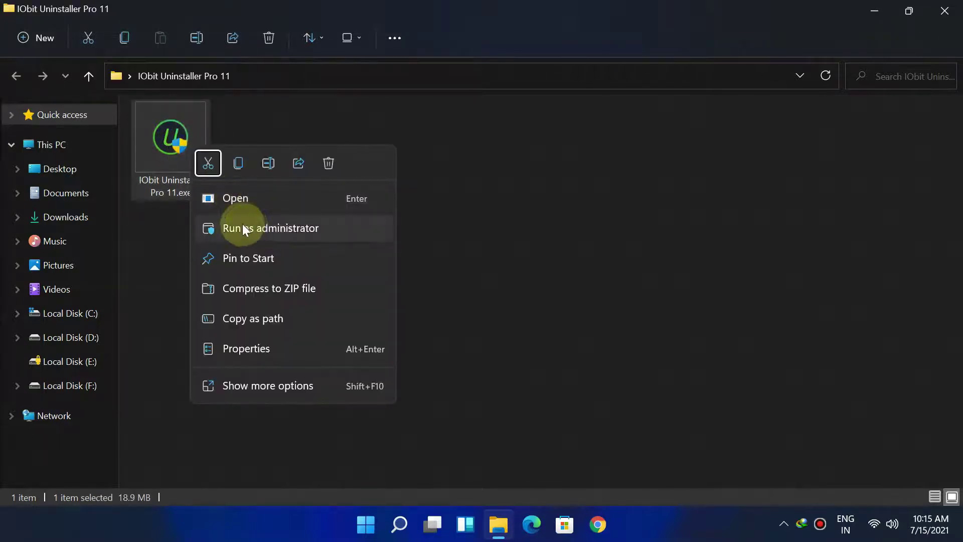
left_click(250, 225)
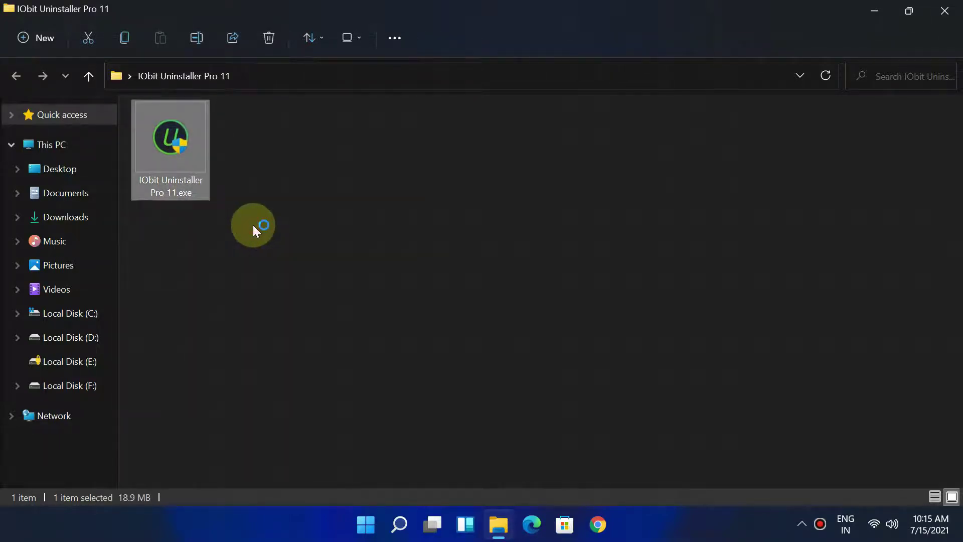
Close the folder window and accept the default setup, destination and Start Menu pages.
left_click(944, 11)
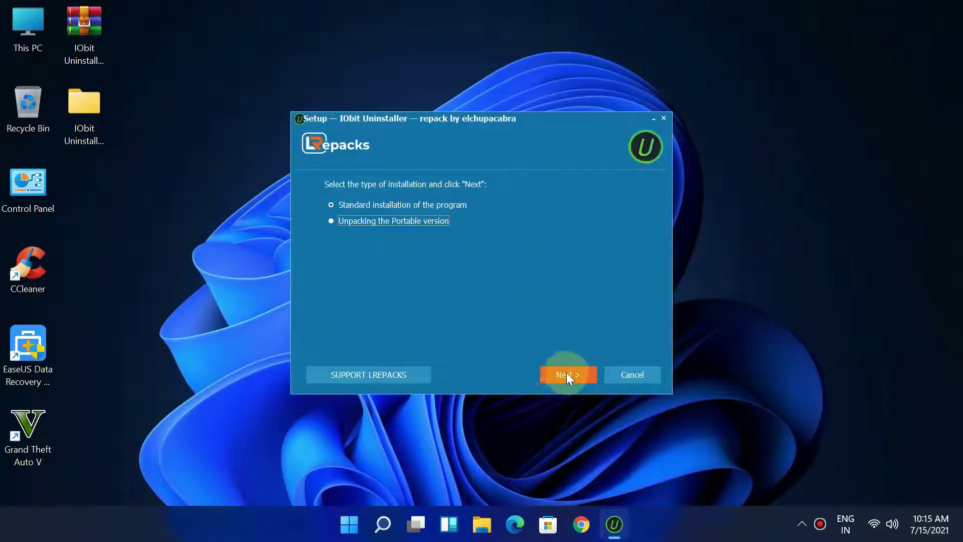
left_click(567, 375)
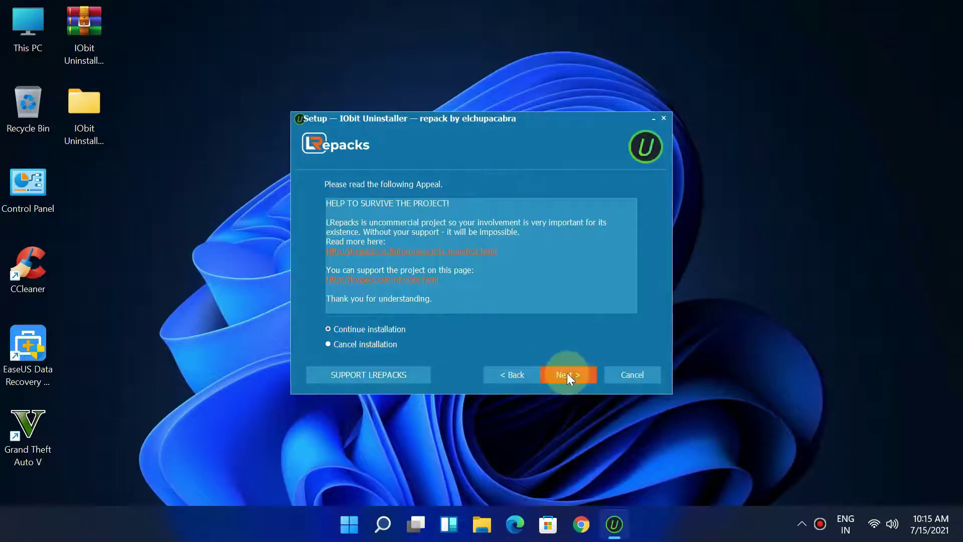
left_click(566, 374)
left_click(553, 375)
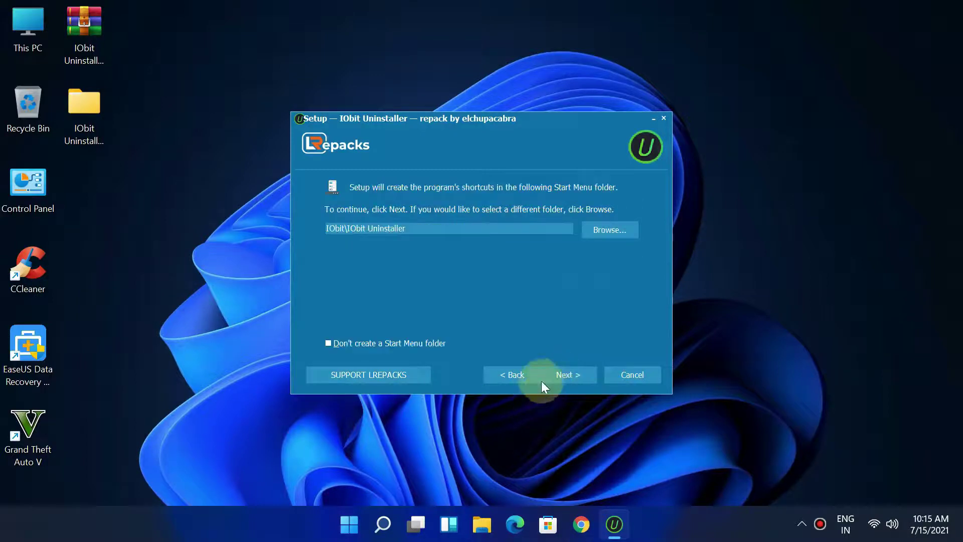
left_click(561, 374)
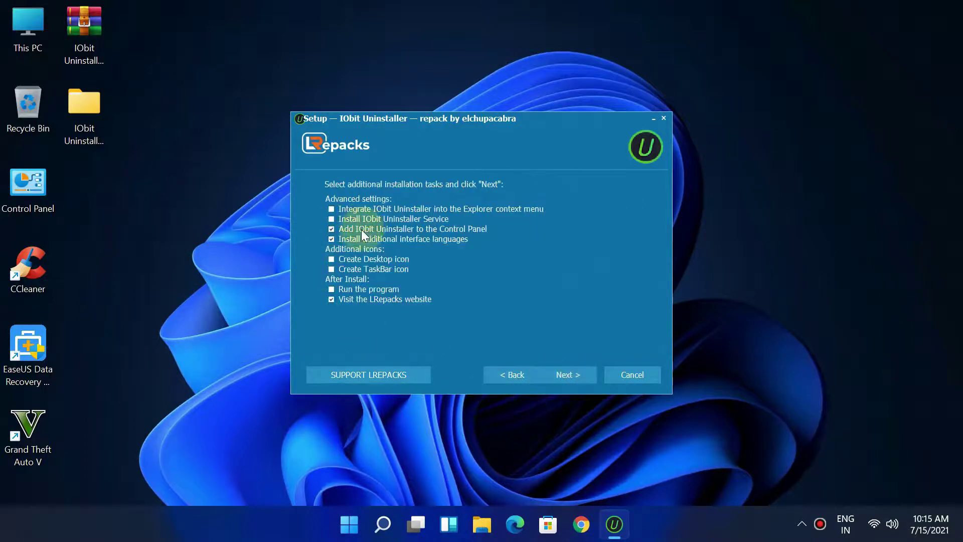
Skip the LRepacks website, add a desktop icon and run-after-install, install, and allow firewall access.
left_click(331, 299)
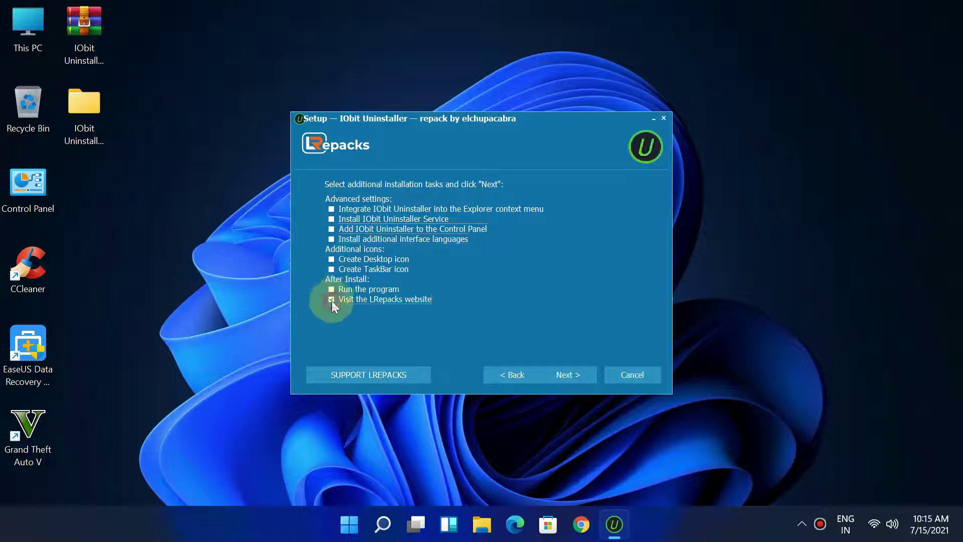
left_click(332, 260)
left_click(332, 289)
left_click(546, 374)
left_click(566, 373)
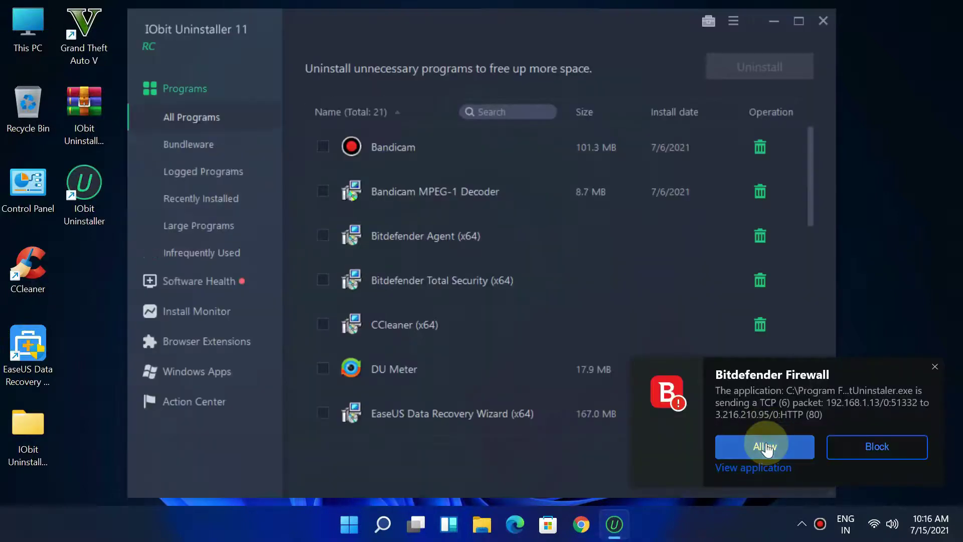
left_click(750, 449)
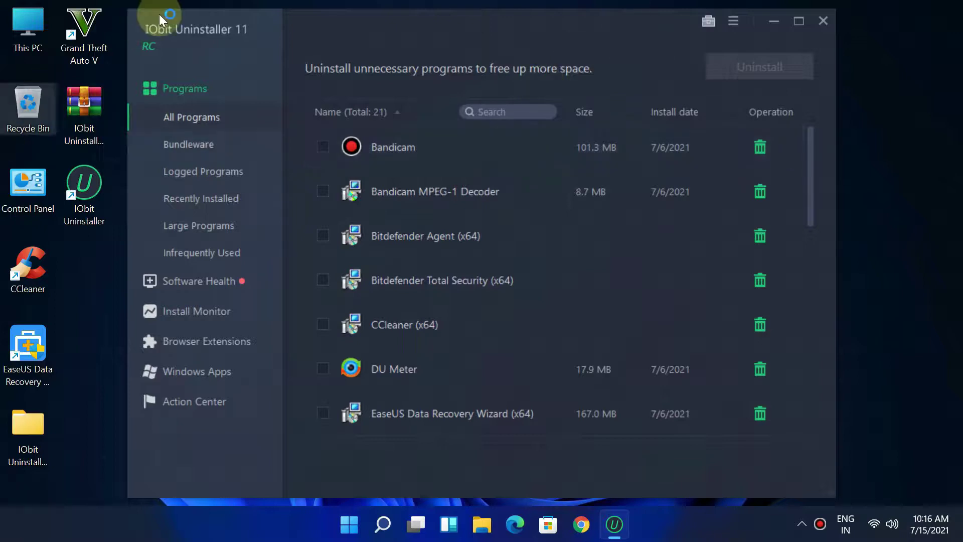
Open About from the main menu to show version 11.0.0.40.
left_click(735, 22)
left_click(744, 312)
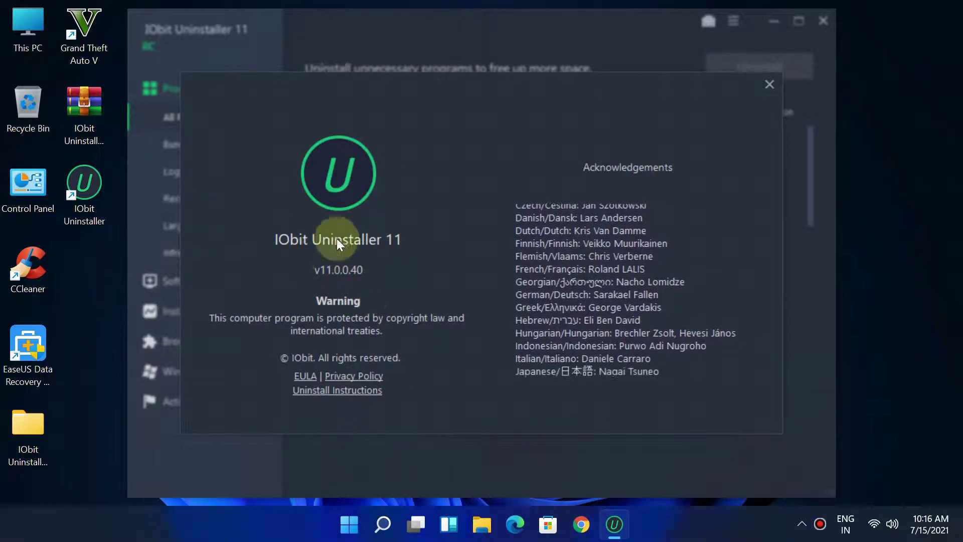
Check My subscription shows the license Activated, expiring Never, then close IObit Uninstaller.
left_click(769, 83)
left_click(739, 24)
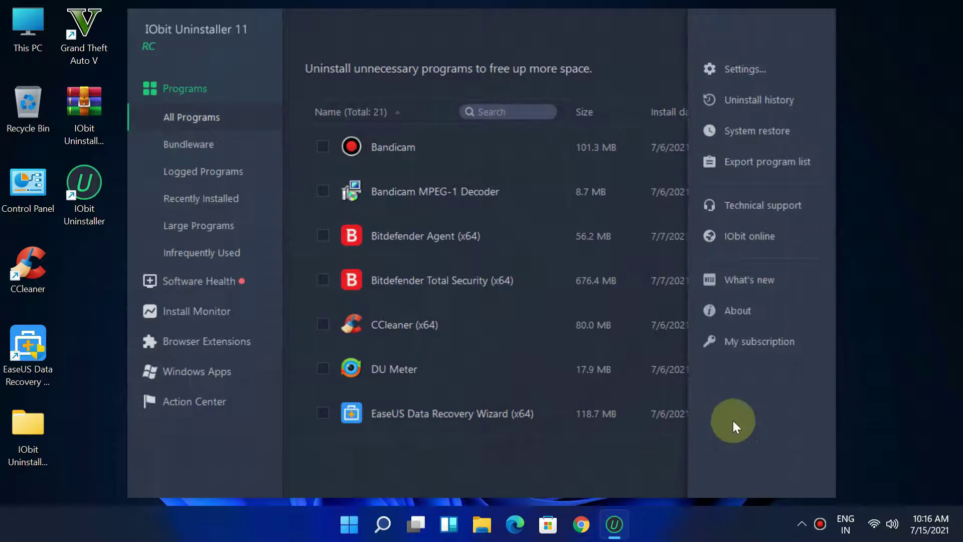
left_click(728, 339)
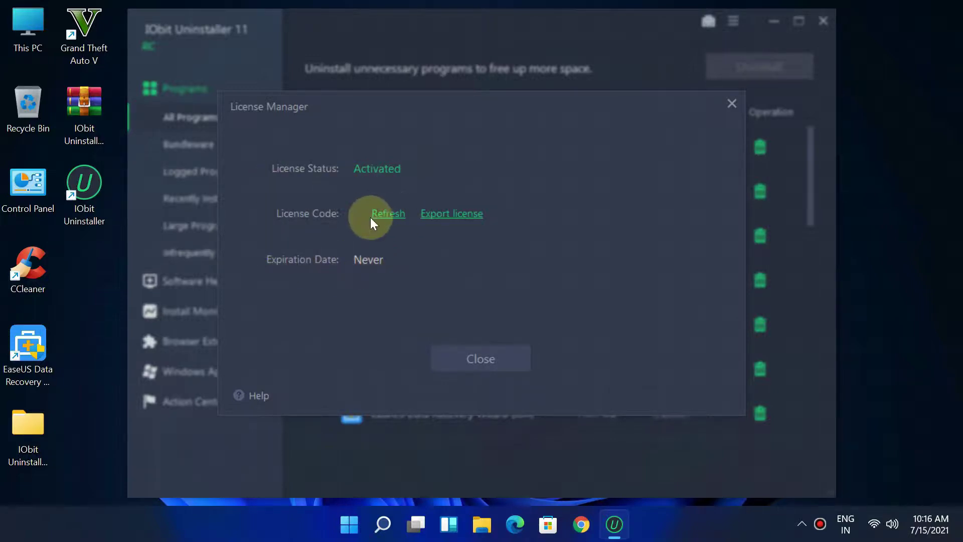
left_click(507, 349)
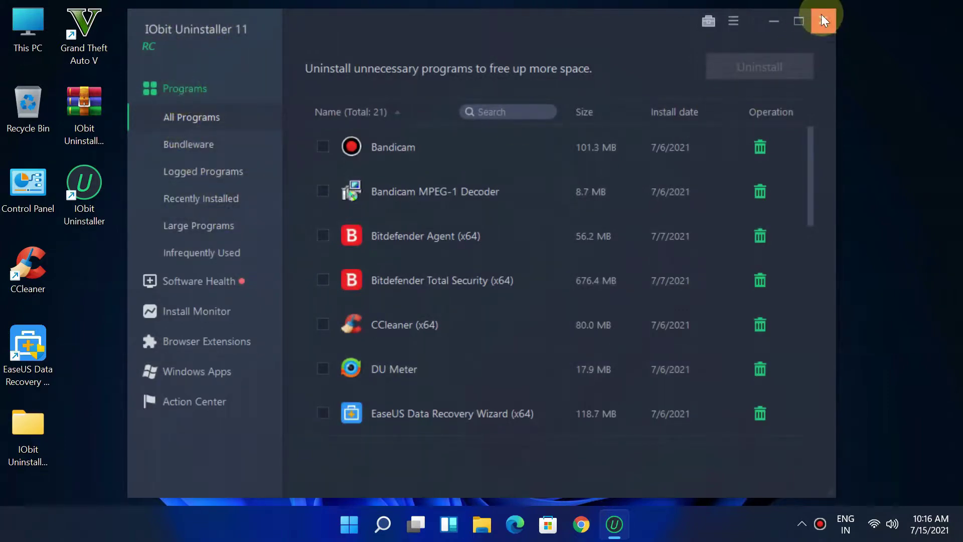
left_click(822, 28)
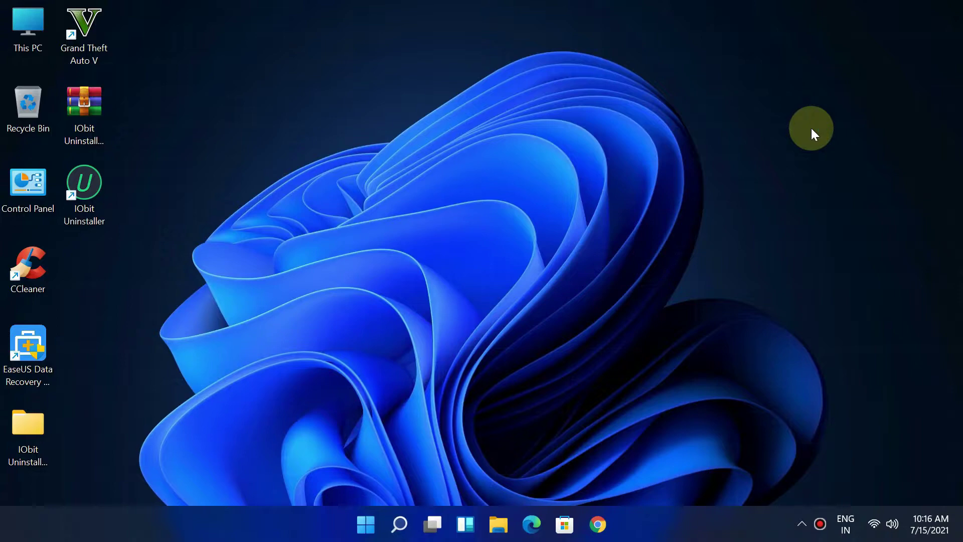